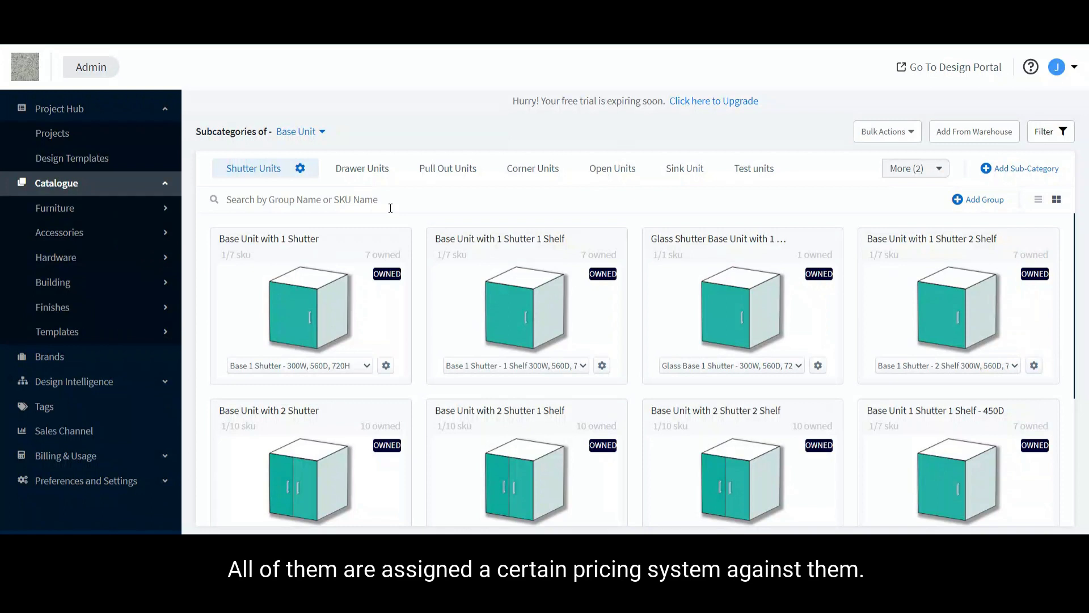
Step: Examine the default pricing and existing sales channel entries of the Base 1 Shutter - 300W, 560D, 720H SKU
click(386, 366)
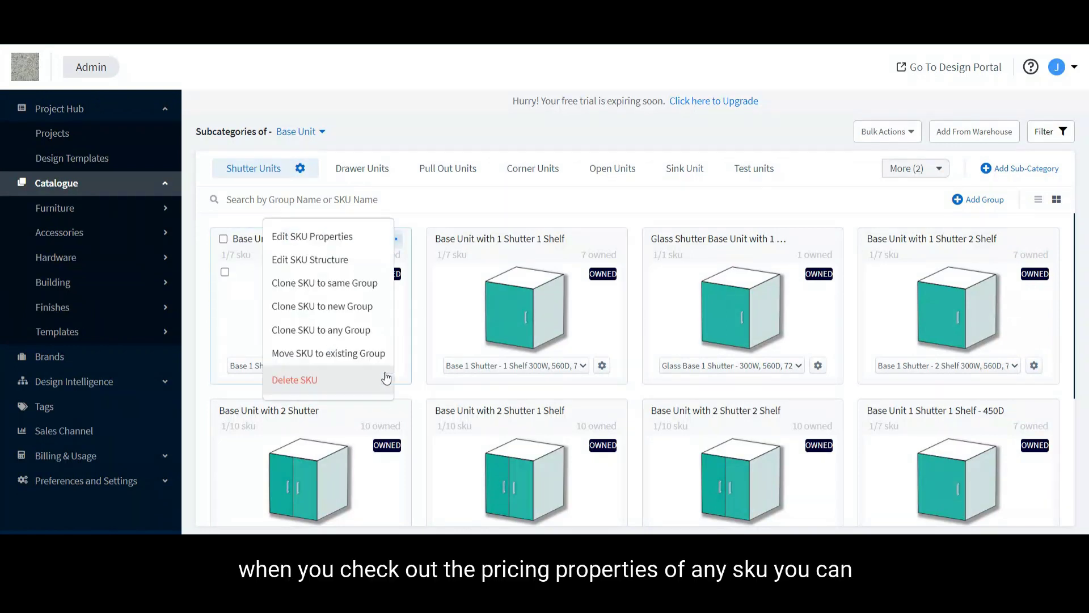
click(337, 238)
click(365, 142)
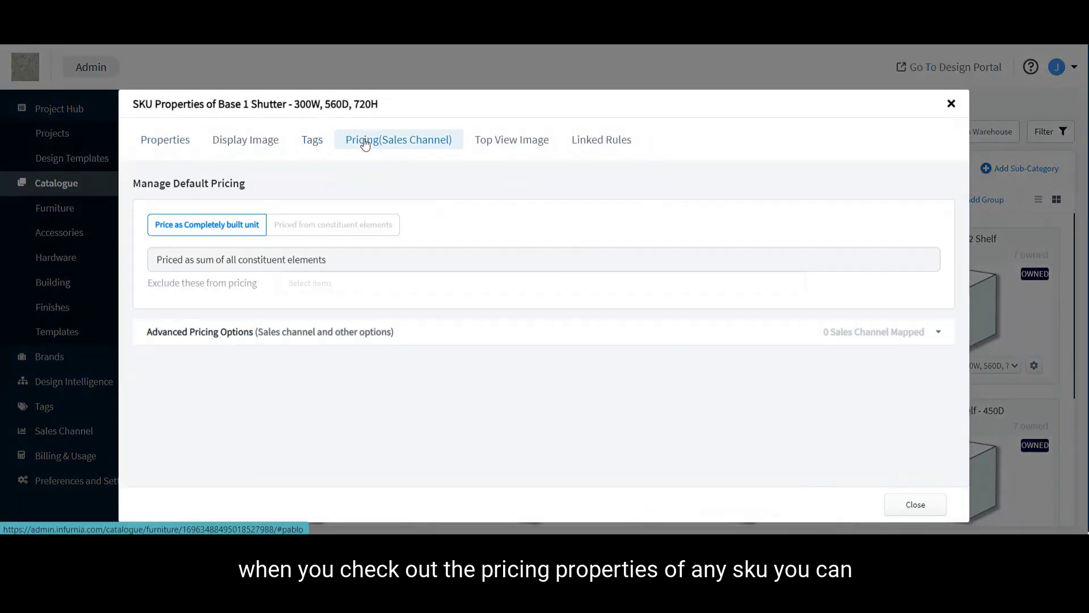
click(272, 345)
scroll(271, 351, down, 2)
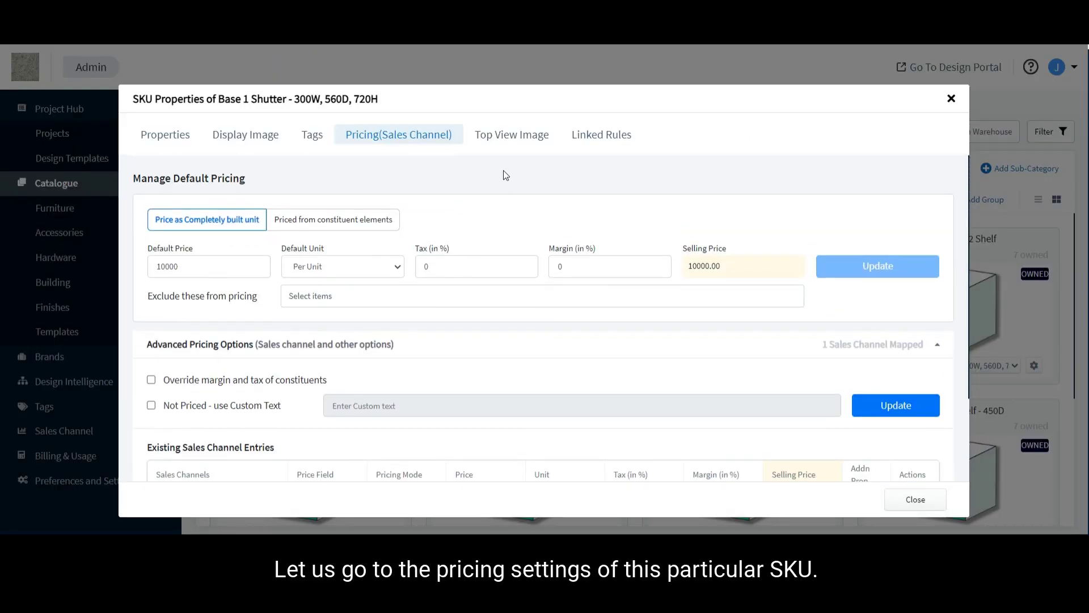
scroll(503, 170, down, 2)
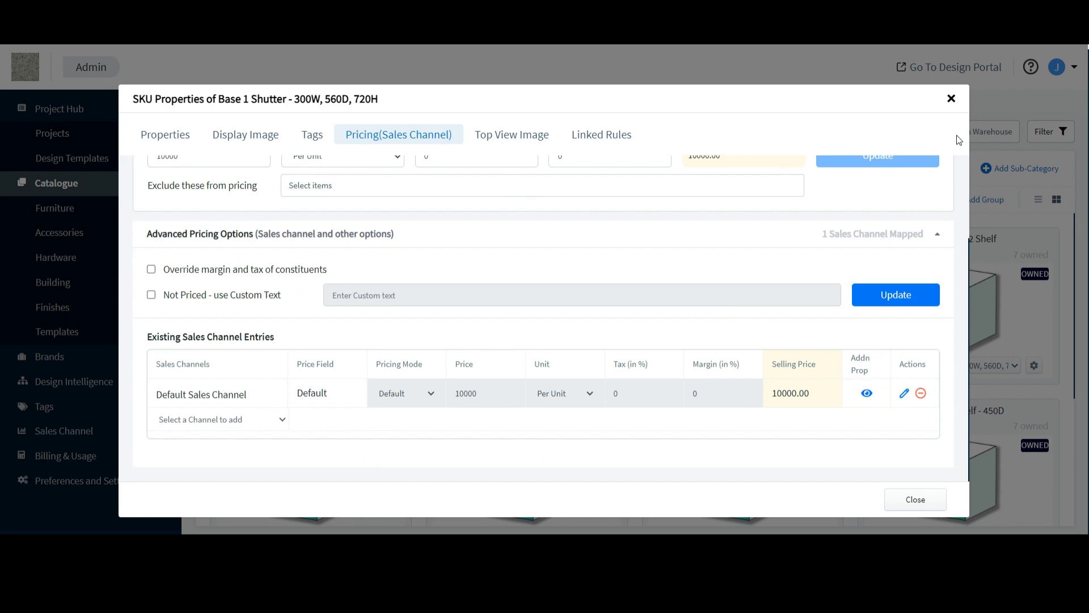
click(951, 99)
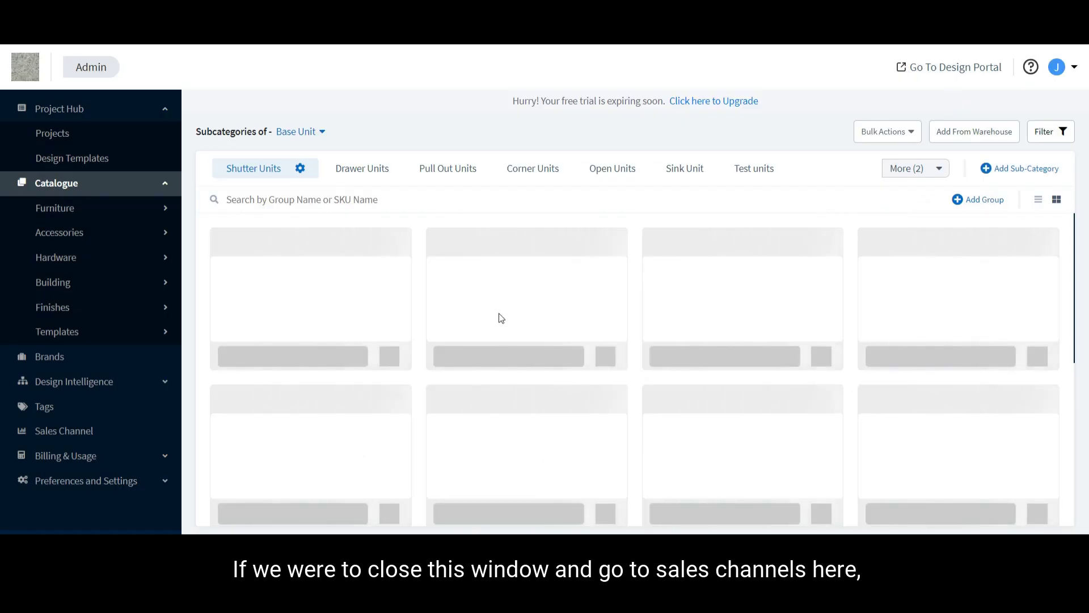
Step: Inspect the price fields assigned to the Default Sales Channel and to the Bangalore sales channel
click(42, 433)
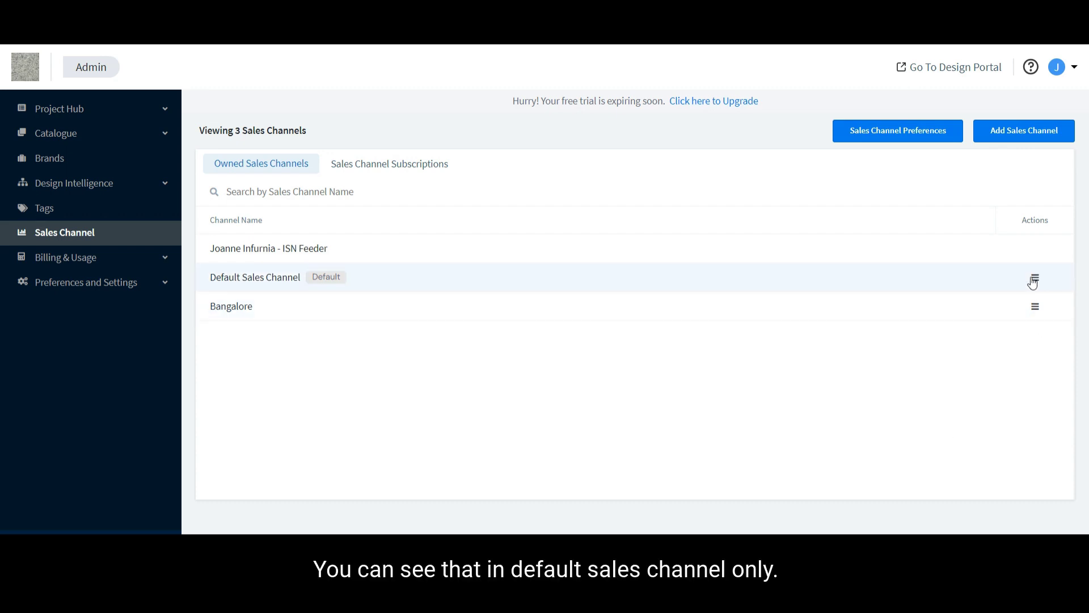
click(1035, 278)
click(971, 265)
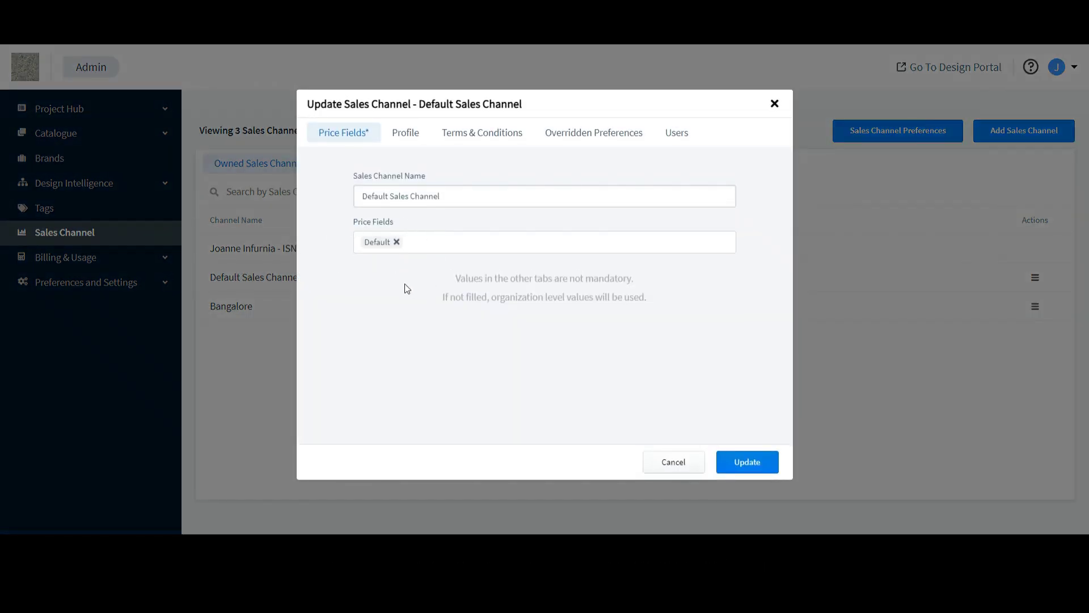
click(775, 104)
click(1036, 309)
click(982, 254)
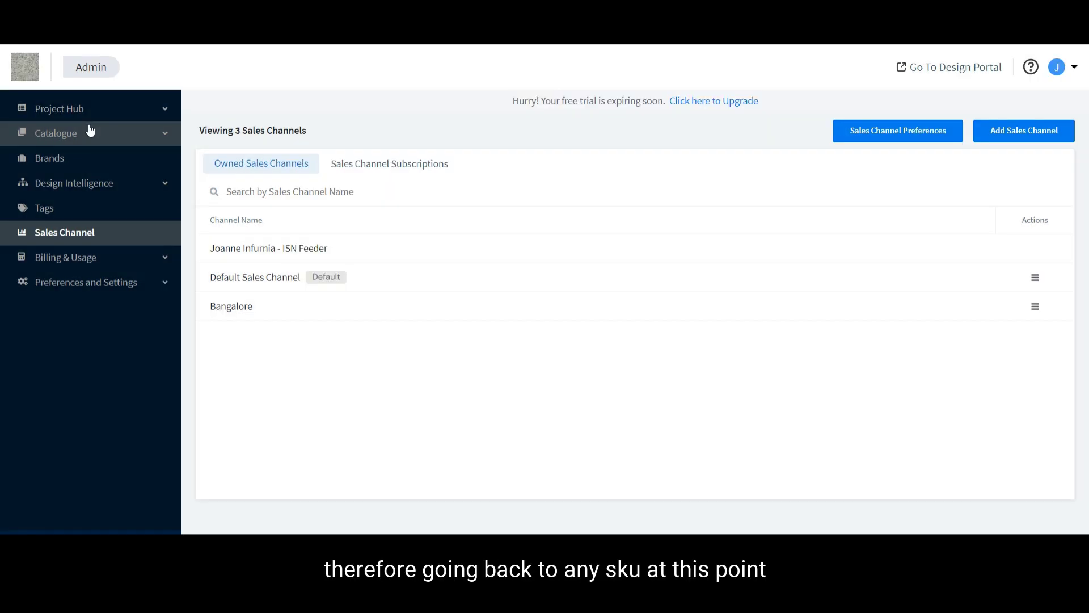
Step: Open the sales channel pricing of the Base 1 Shutter - 300W, 560D, 720H SKU in the furniture catalogue's Base Unit category
click(88, 133)
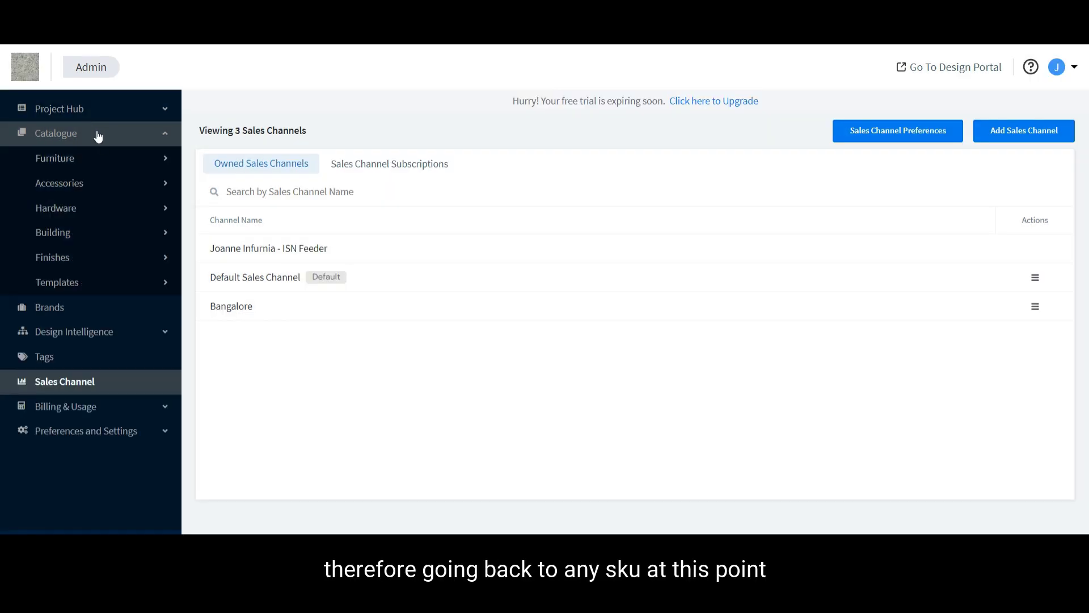
click(101, 163)
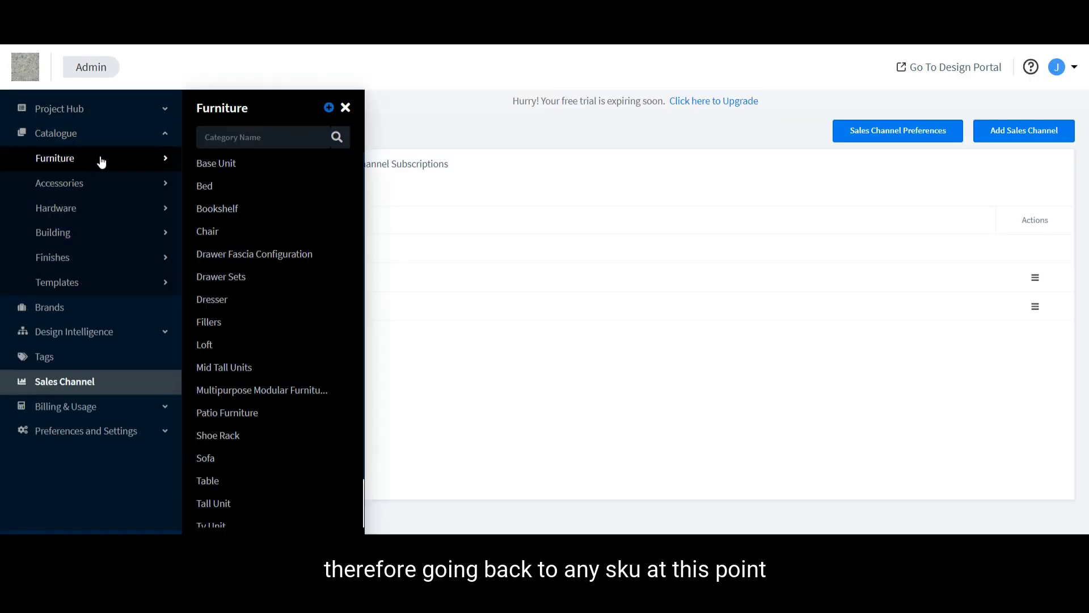
click(217, 169)
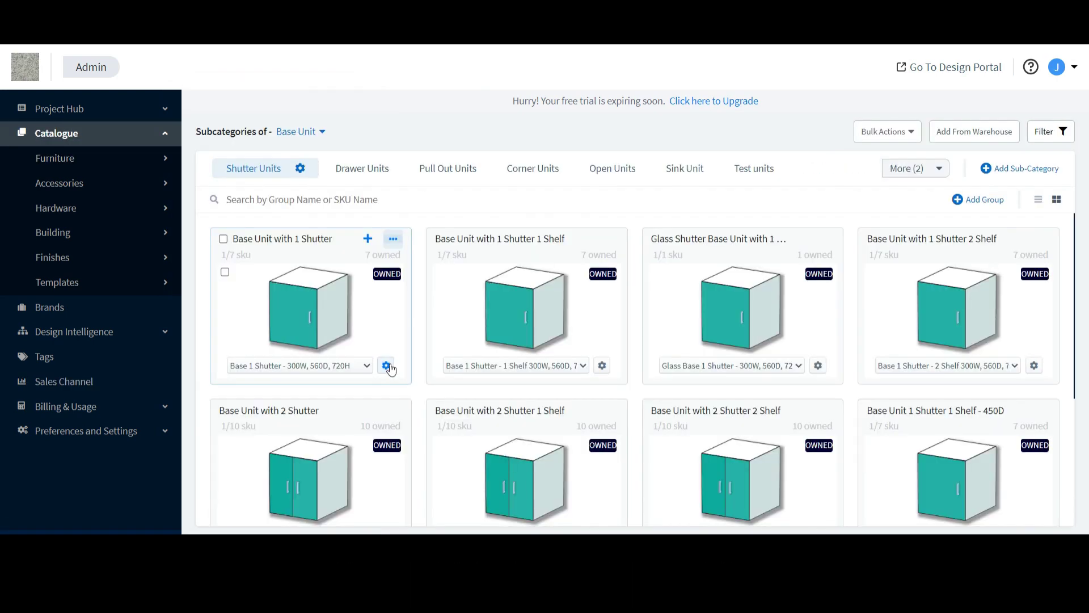
click(387, 365)
click(360, 236)
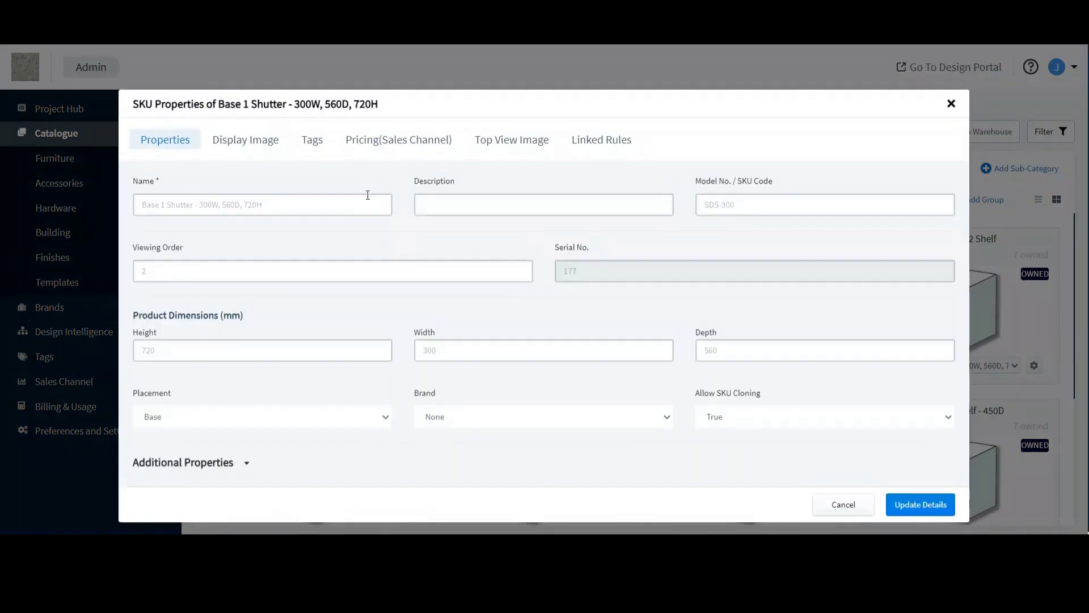
click(356, 148)
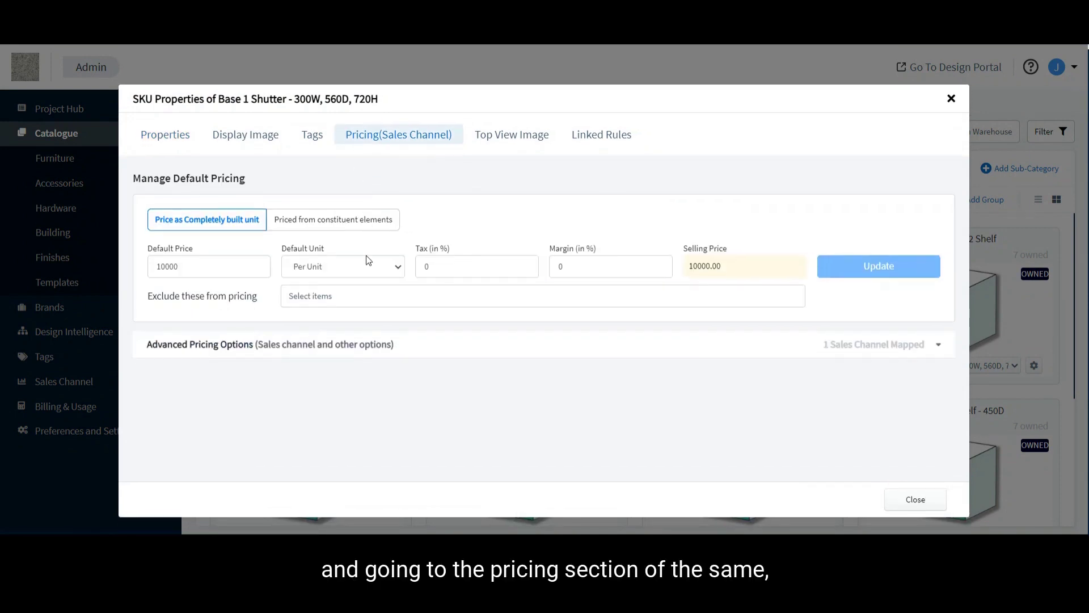
Step: Add the Bangalore sales channel to the SKU's existing sales channel entries in the advanced pricing options
click(297, 344)
scroll(298, 346, down, 2)
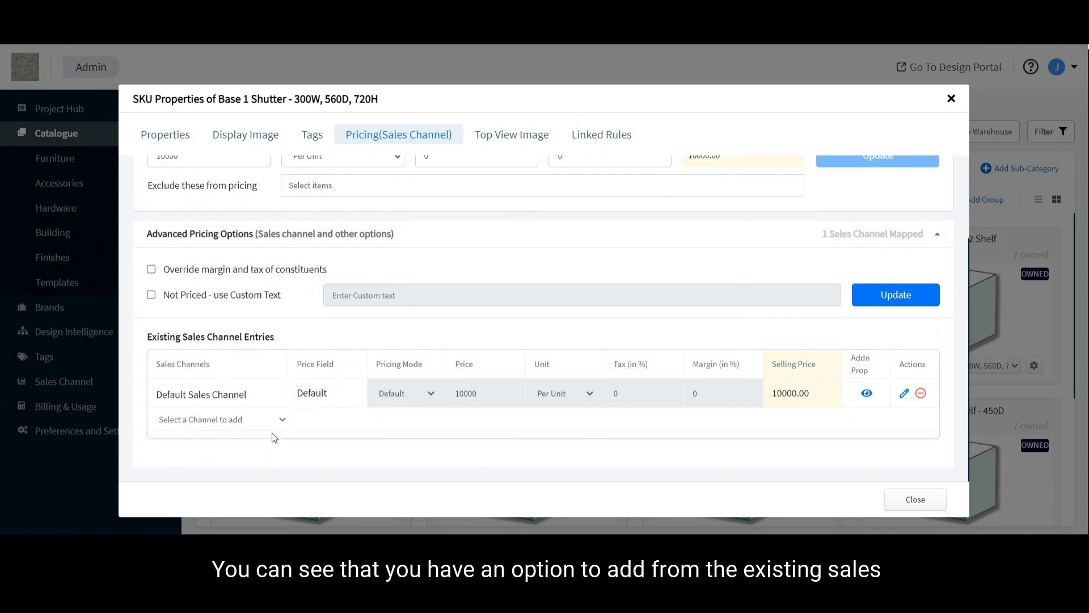
click(282, 420)
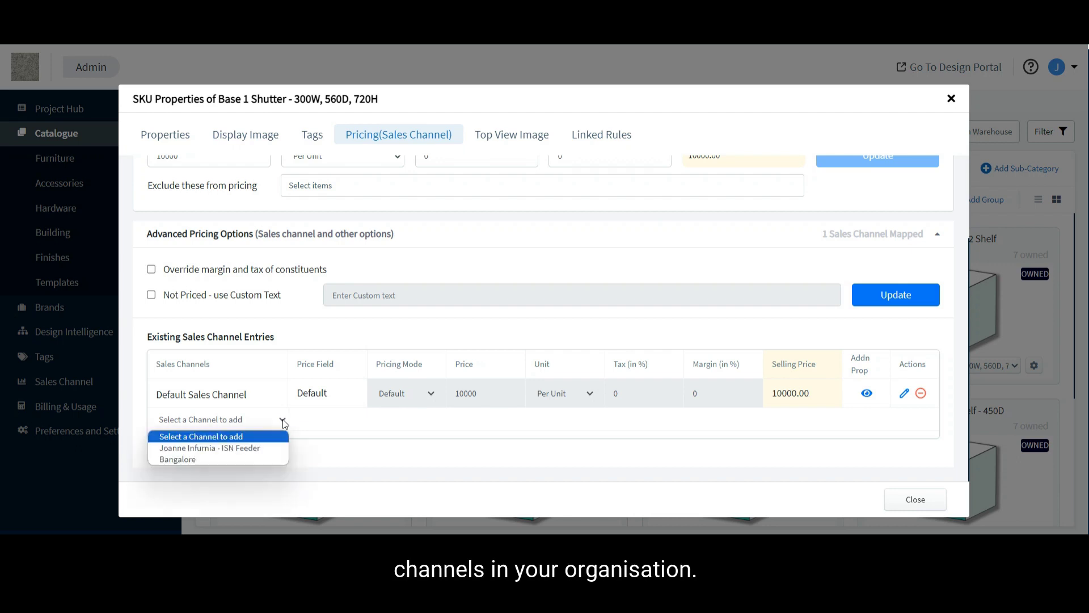
click(203, 459)
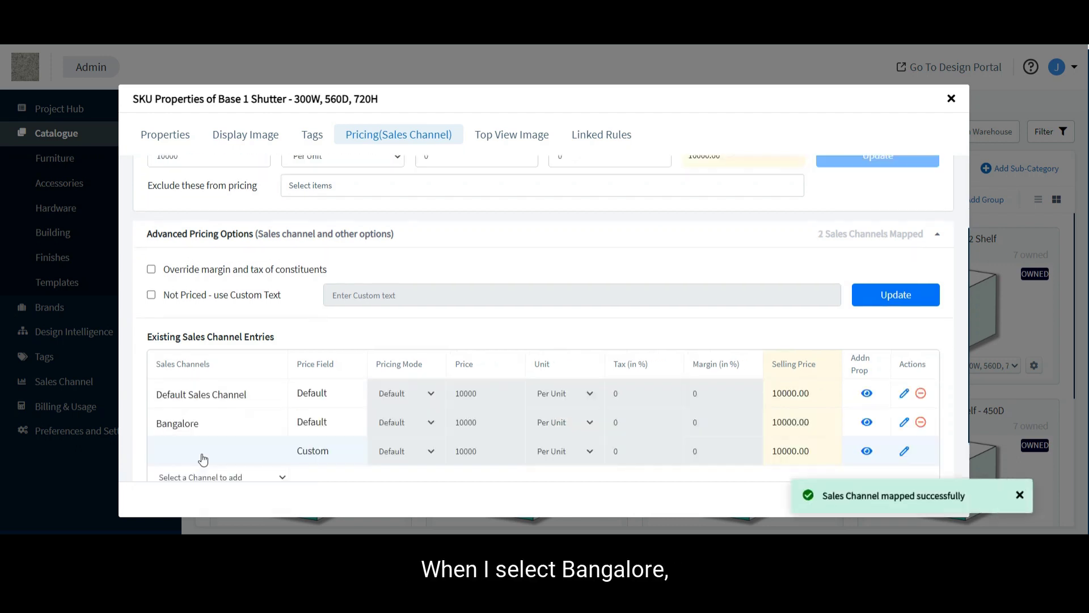
scroll(280, 396, down, 1)
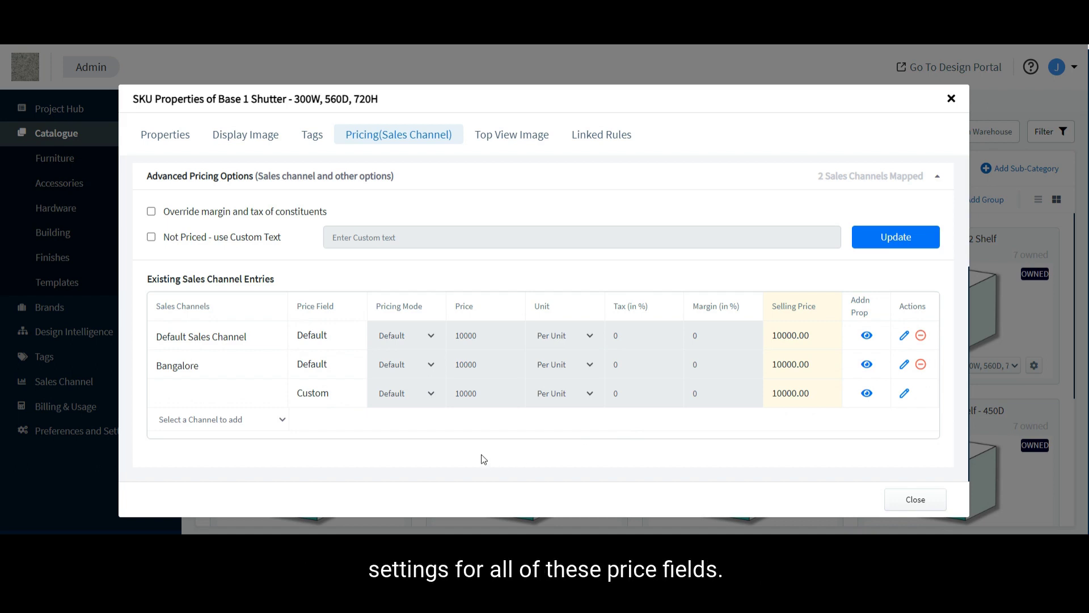
Step: Switch the Default Sales Channel entry to Custom pricing mode and save its price as 12000
click(904, 335)
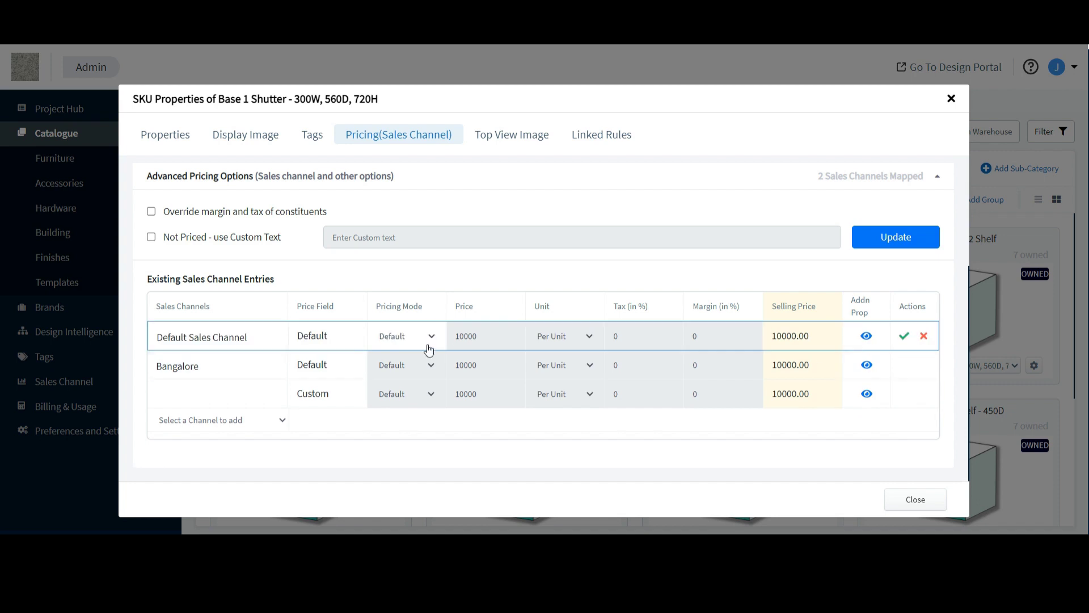
click(432, 341)
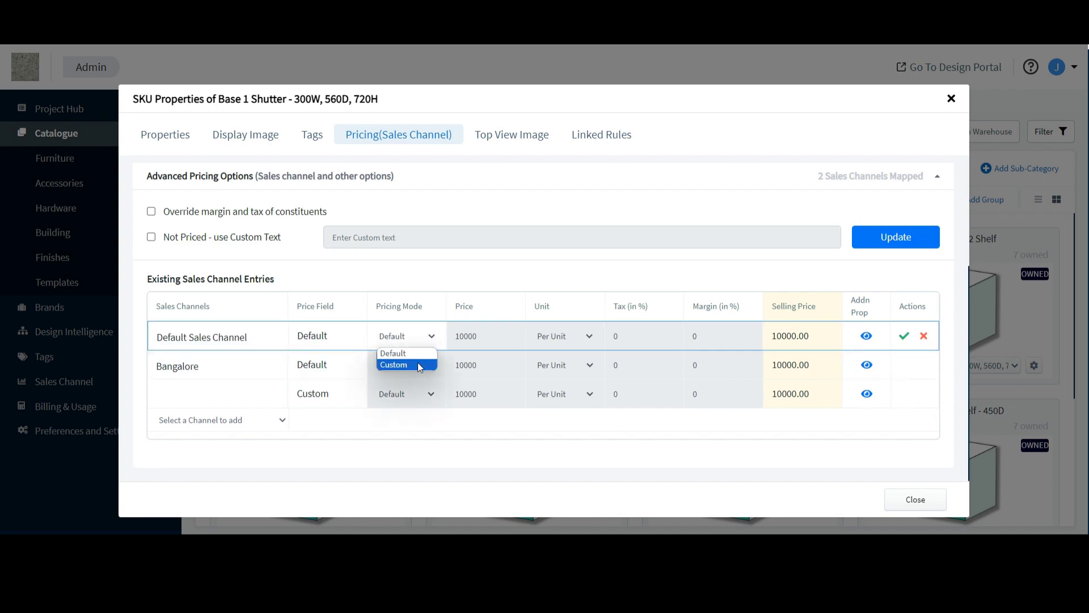
click(418, 365)
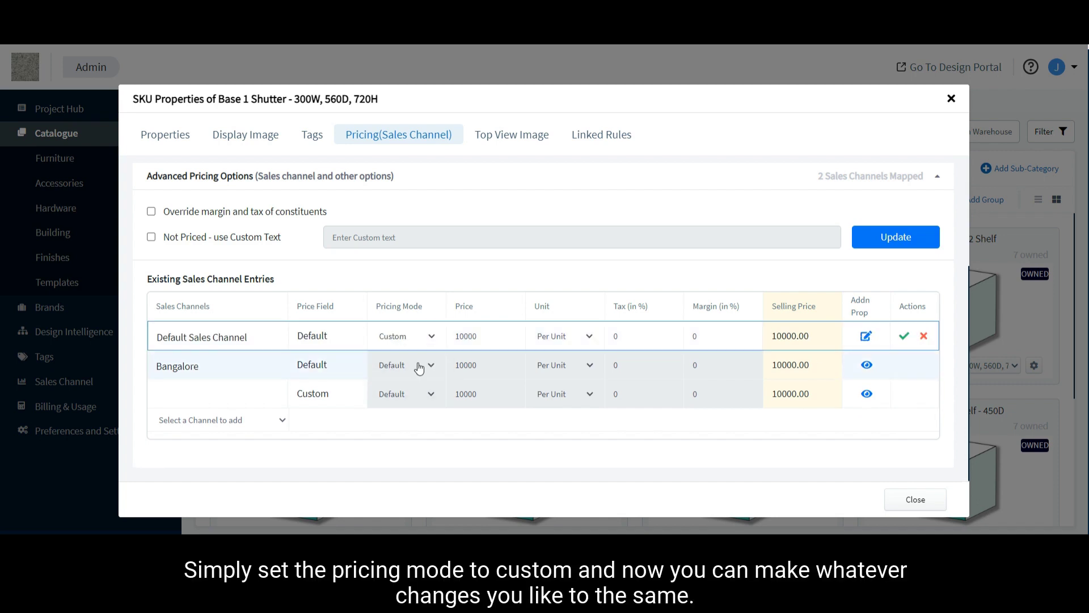
click(463, 337)
key(BackSpace)
text(2)
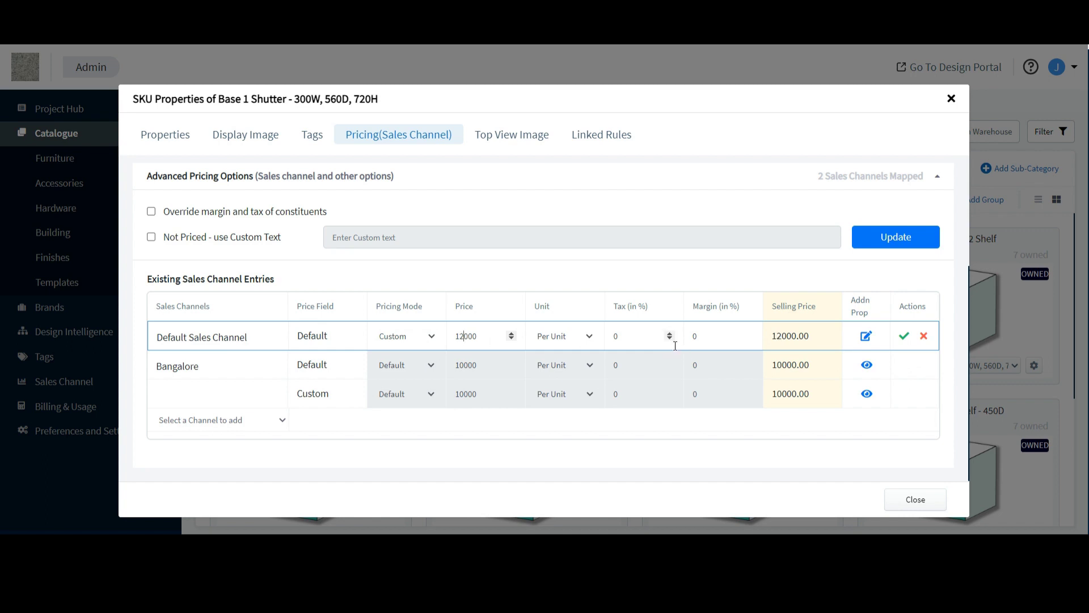
click(927, 339)
click(904, 336)
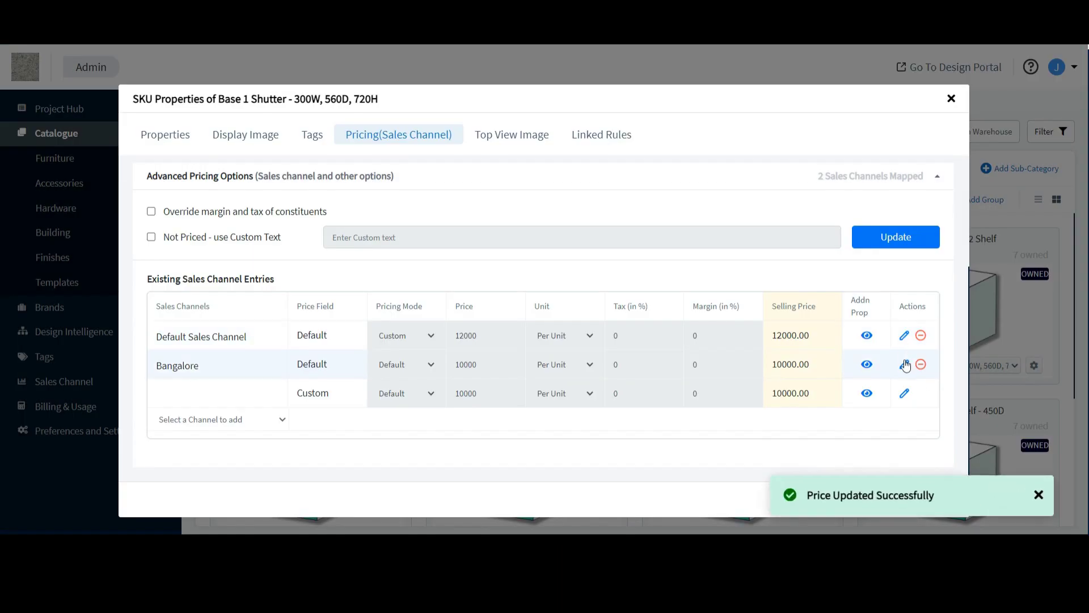
Step: Switch Bangalore's Default price field to Custom pricing mode, save its price as 20000, and close the SKU properties
click(905, 364)
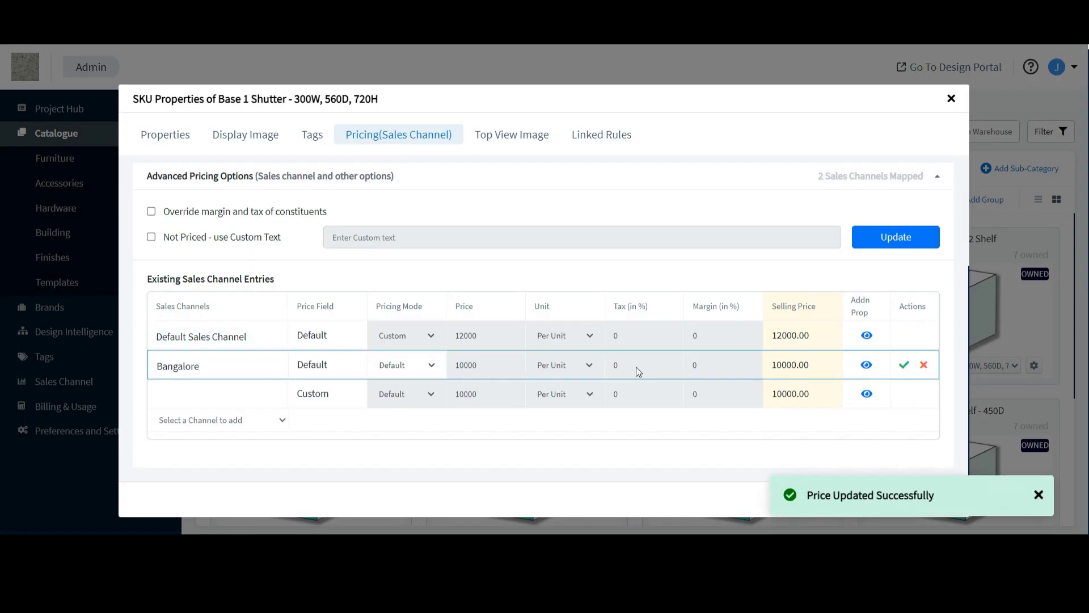
click(433, 375)
click(426, 391)
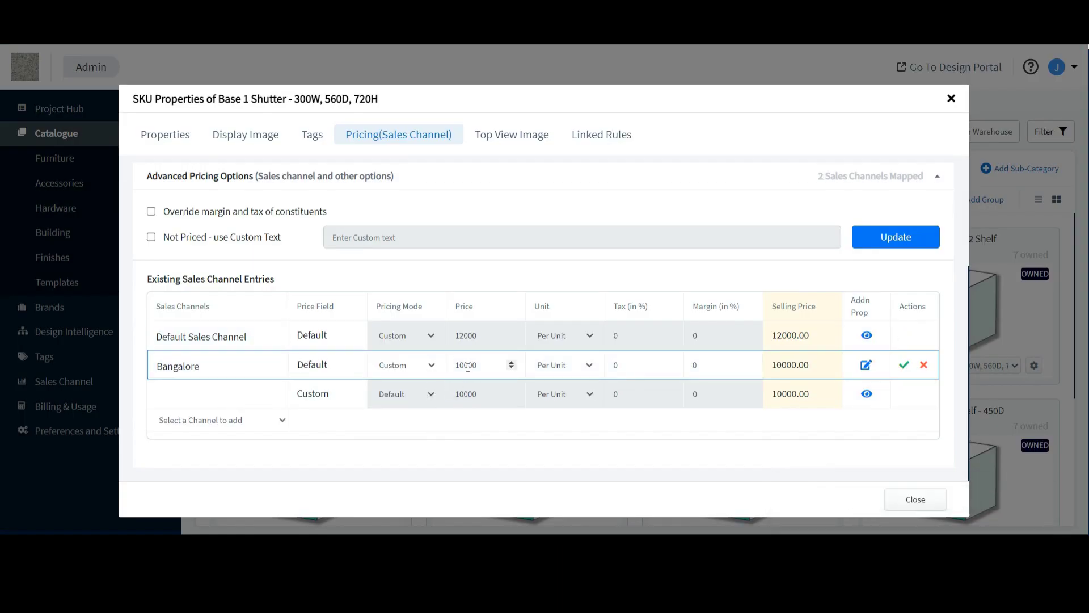
click(460, 365)
key(BackSpace)
text(2)
click(906, 364)
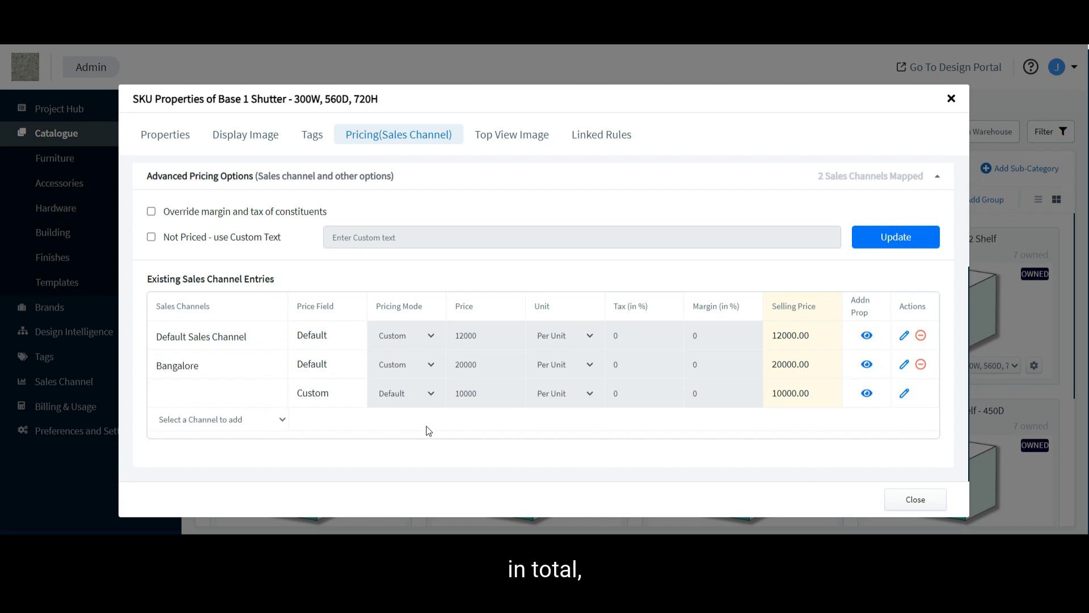
scroll(317, 294, up, 3)
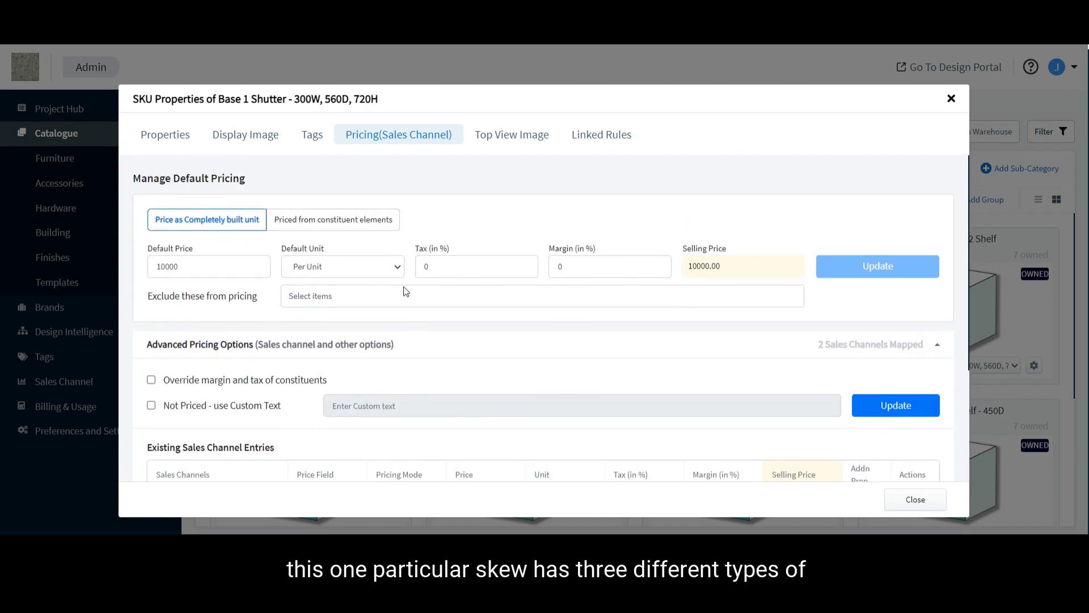
scroll(418, 294, down, 3)
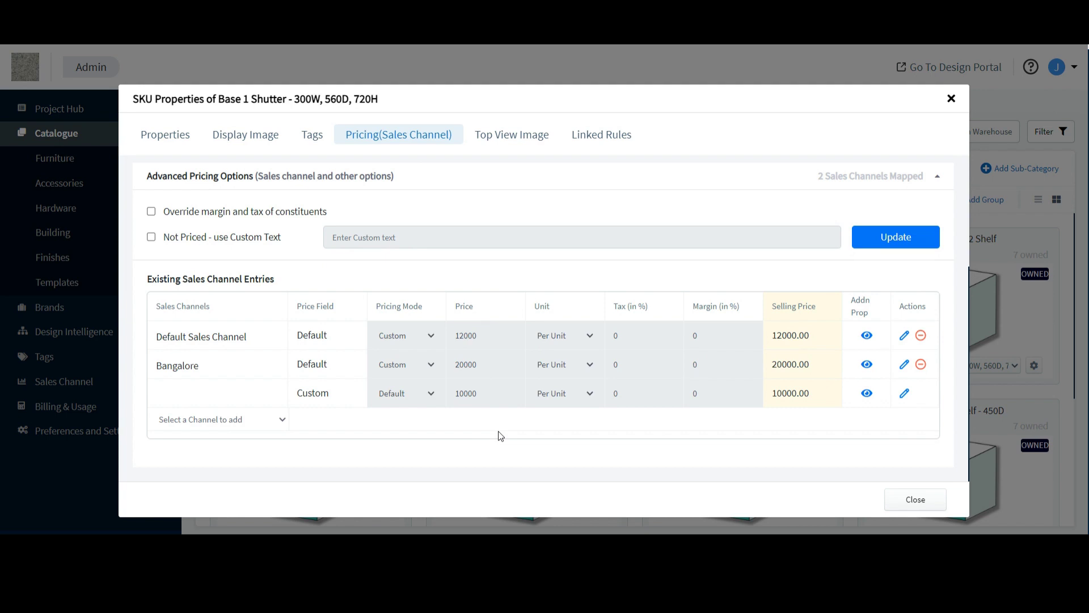
click(904, 503)
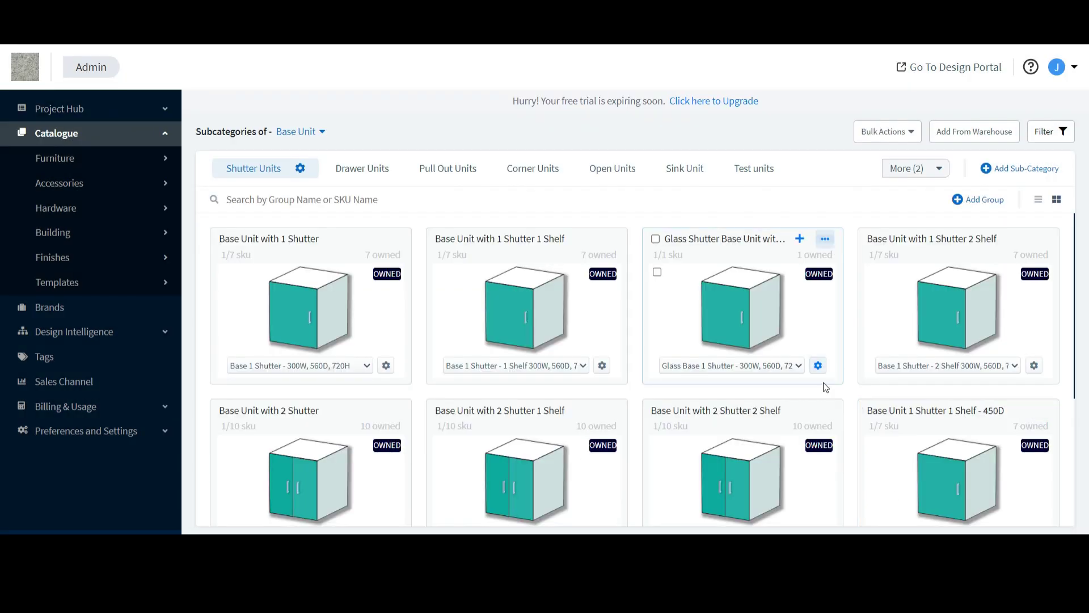